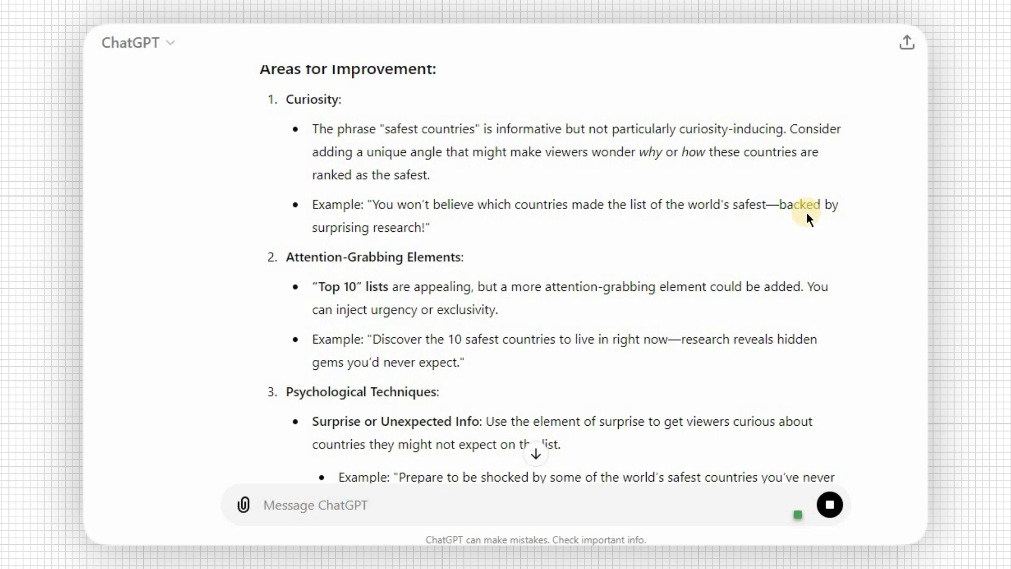
Review the areas for improvement and the revised hook in the response about the safest countries
{"action": "scroll", "coordinate": [781, 220], "scroll_direction": "down", "scroll_amount": 5}
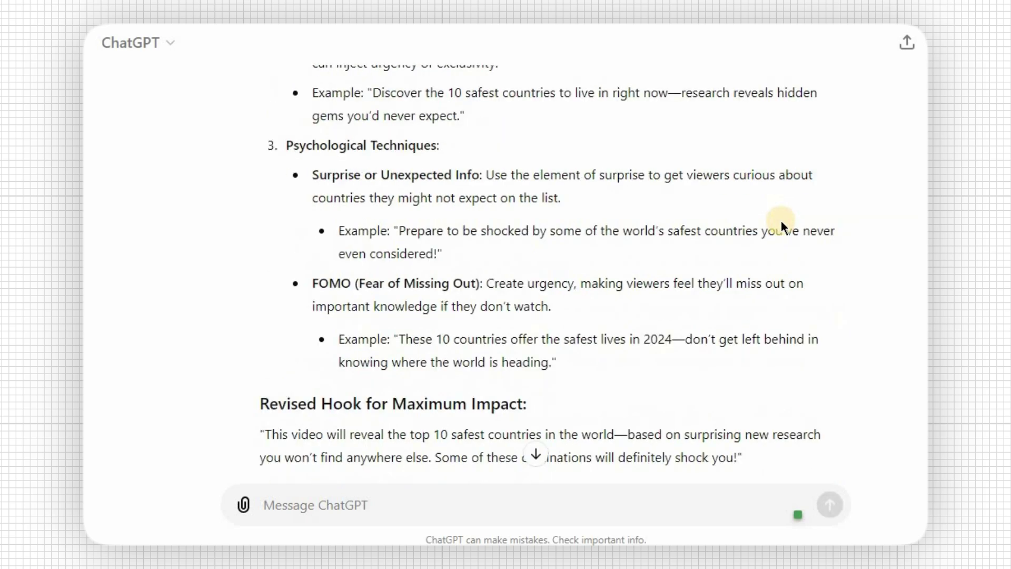
{"action": "scroll", "coordinate": [779, 219], "scroll_direction": "down", "scroll_amount": 3}
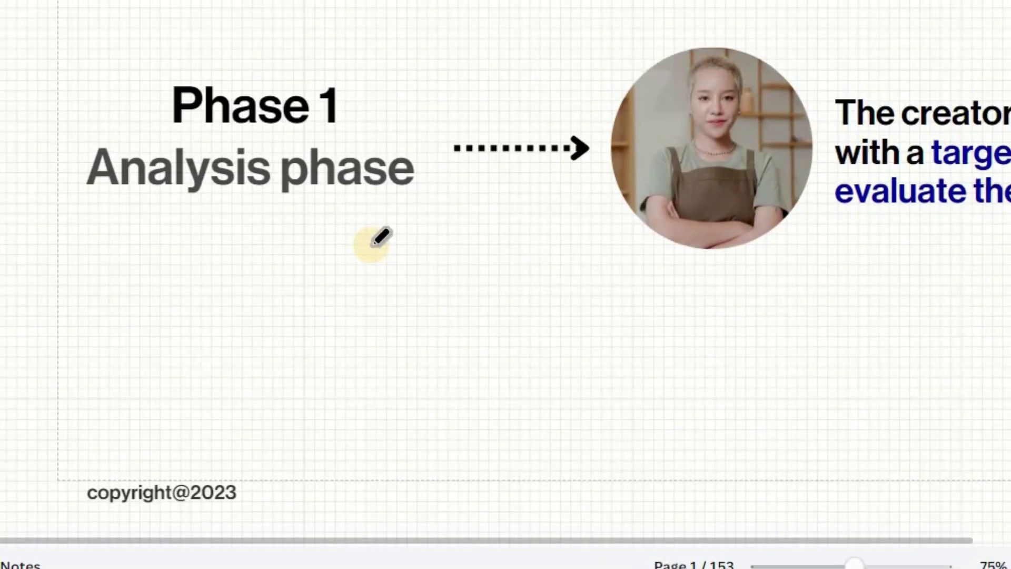
On the prompt roadmap slide, circle the "Phase 1 Analysis phase" heading in red and draw an arrow toward the creator's portrait
{"action": "scroll", "coordinate": [389, 247], "scroll_direction": "up", "scroll_amount": 4}
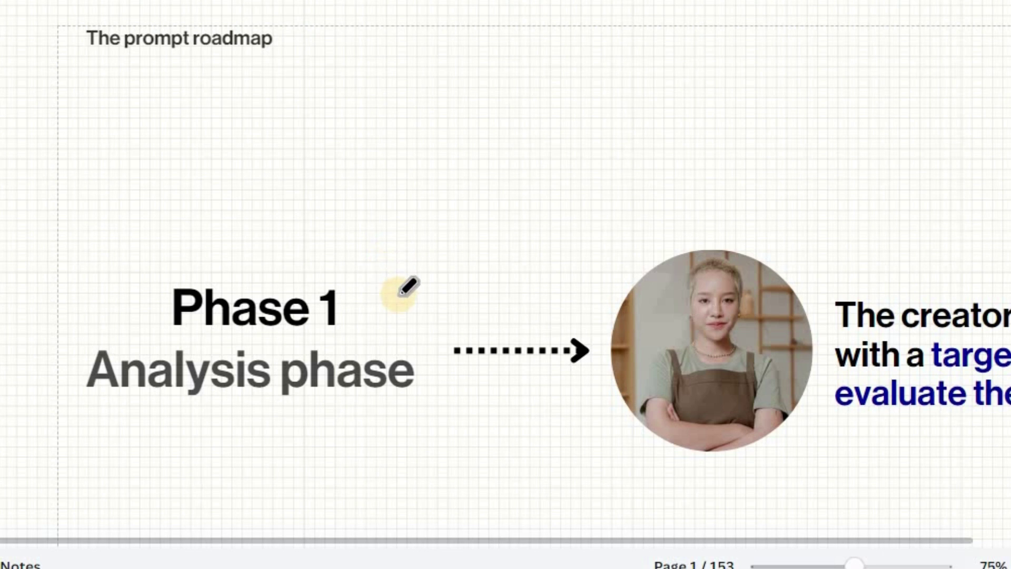
{"action": "mouse_move", "coordinate": [402, 293]}
{"action": "left_mouse_down"}
{"action": "mouse_move", "coordinate": [316, 234]}
{"action": "mouse_move", "coordinate": [90, 278]}
{"action": "mouse_move", "coordinate": [264, 490]}
{"action": "mouse_move", "coordinate": [427, 438]}
{"action": "left_mouse_up"}
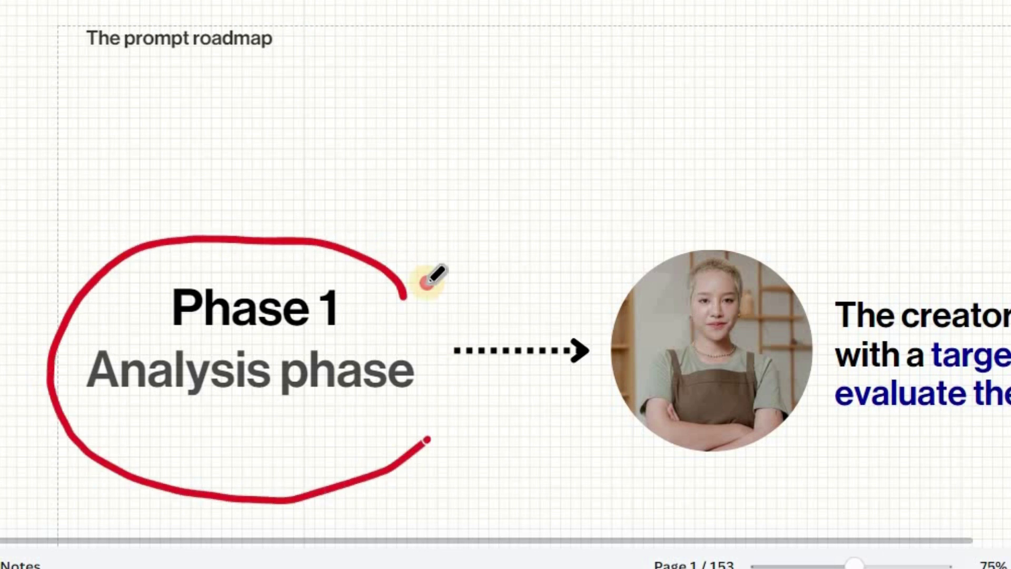
{"action": "left_click_drag", "start_coordinate": [400, 271], "coordinate": [427, 439]}
{"action": "mouse_move", "coordinate": [481, 248]}
{"action": "left_mouse_down"}
{"action": "mouse_move", "coordinate": [543, 240]}
{"action": "mouse_move", "coordinate": [566, 255]}
{"action": "left_mouse_up"}
{"action": "left_click_drag", "start_coordinate": [554, 224], "coordinate": [552, 287]}
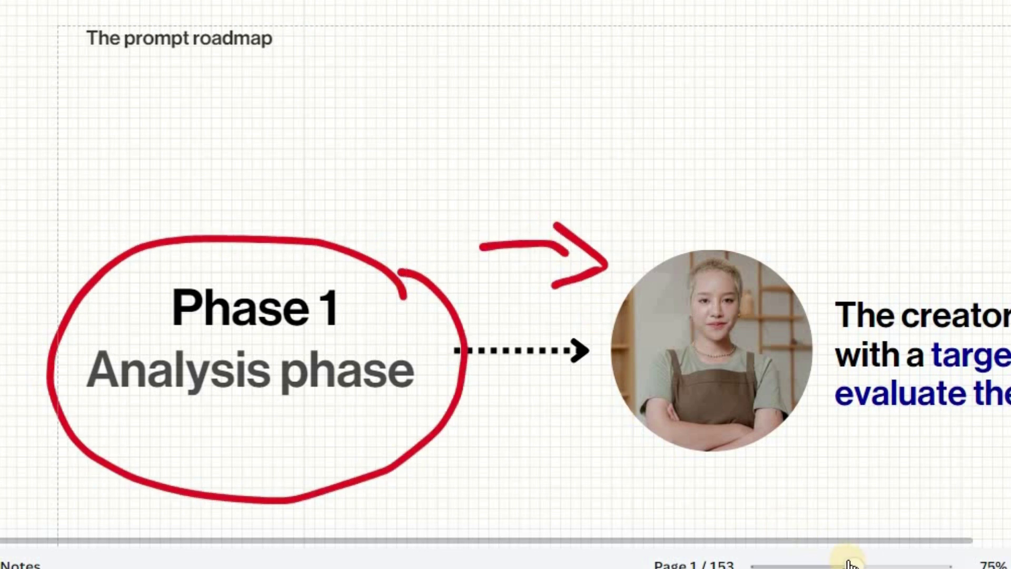
Circle the creator's portrait together with its targeted prompt text in red and handwrite "Hook" beneath them
{"action": "scroll", "coordinate": [864, 542], "scroll_direction": "right", "scroll_amount": 5}
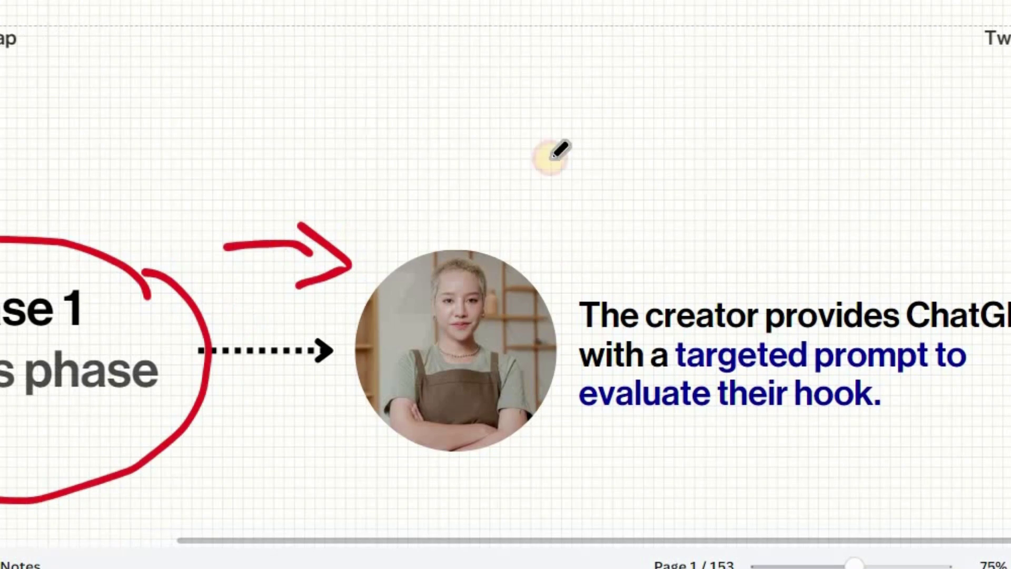
{"action": "mouse_move", "coordinate": [1008, 237]}
{"action": "left_mouse_down"}
{"action": "mouse_move", "coordinate": [327, 343]}
{"action": "mouse_move", "coordinate": [816, 508]}
{"action": "mouse_move", "coordinate": [1008, 432]}
{"action": "mouse_move", "coordinate": [1005, 383]}
{"action": "left_mouse_up"}
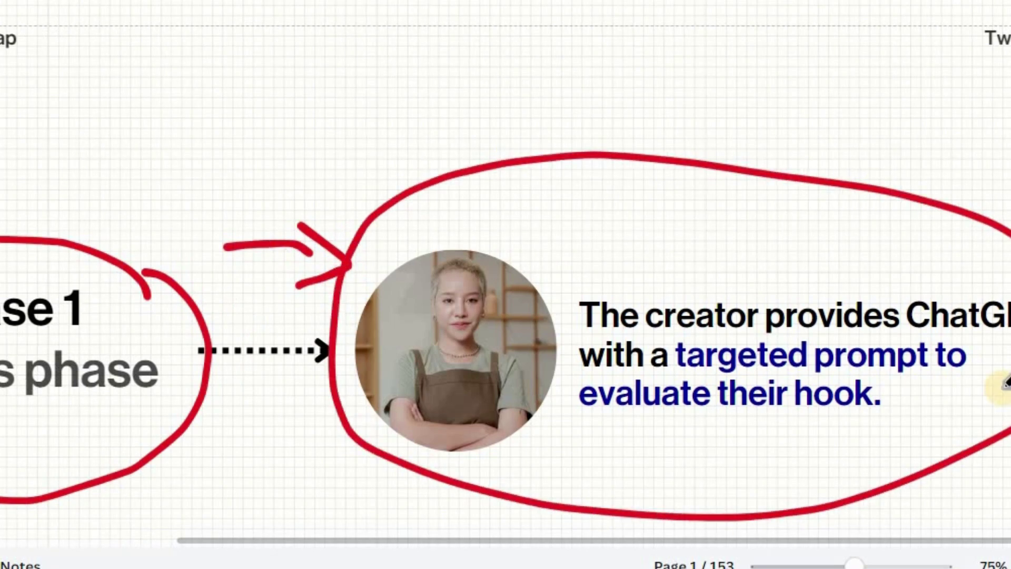
{"action": "scroll", "coordinate": [1003, 381], "scroll_direction": "down", "scroll_amount": 8}
{"action": "left_click_drag", "start_coordinate": [500, 150], "coordinate": [503, 229]}
{"action": "left_click_drag", "start_coordinate": [537, 149], "coordinate": [553, 234]}
{"action": "mouse_move", "coordinate": [479, 193]}
{"action": "left_mouse_down"}
{"action": "mouse_move", "coordinate": [537, 190]}
{"action": "mouse_move", "coordinate": [661, 153]}
{"action": "mouse_move", "coordinate": [688, 194]}
{"action": "mouse_move", "coordinate": [735, 199]}
{"action": "left_mouse_up"}
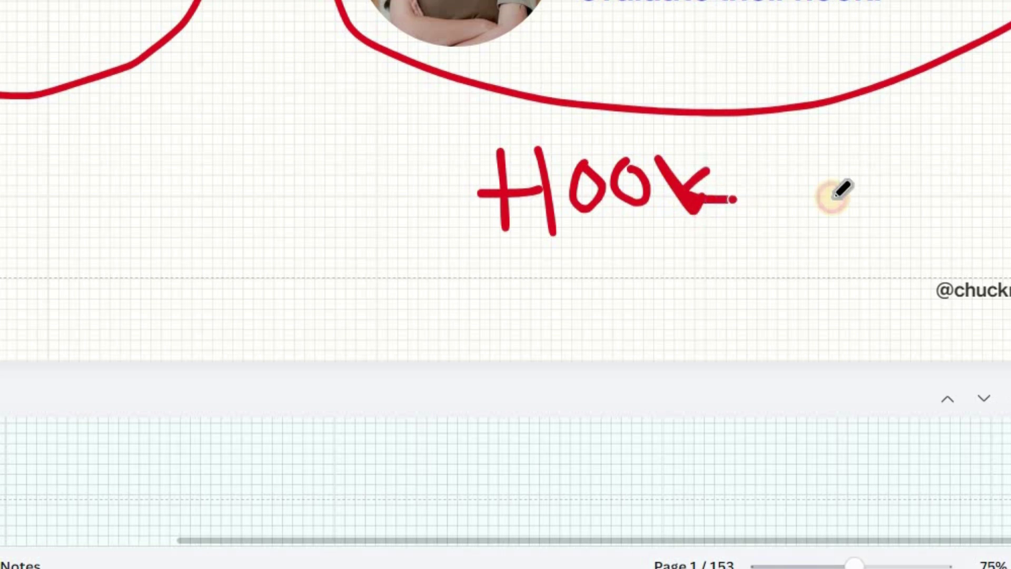
{"action": "scroll", "coordinate": [842, 189], "scroll_direction": "up", "scroll_amount": 6}
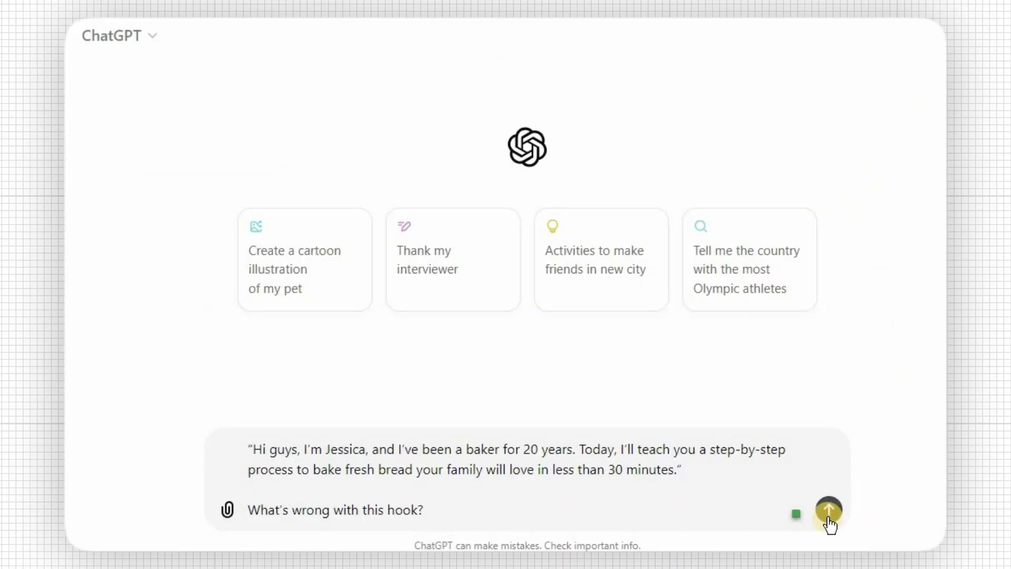
In ChatGPT, submit the bread-baking hook with the question "What's wrong with this hook?"
{"action": "left_click", "coordinate": [829, 519]}
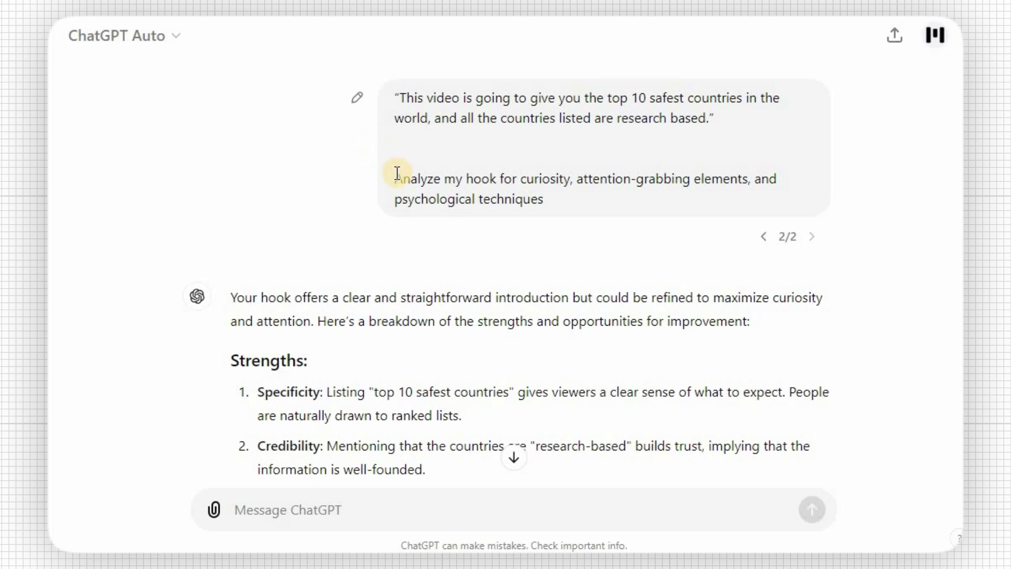
In the safest countries chat, highlight the hook analysis request, then the reply's introduction and its Strengths section while reading
{"action": "left_click_drag", "start_coordinate": [396, 173], "coordinate": [752, 196]}
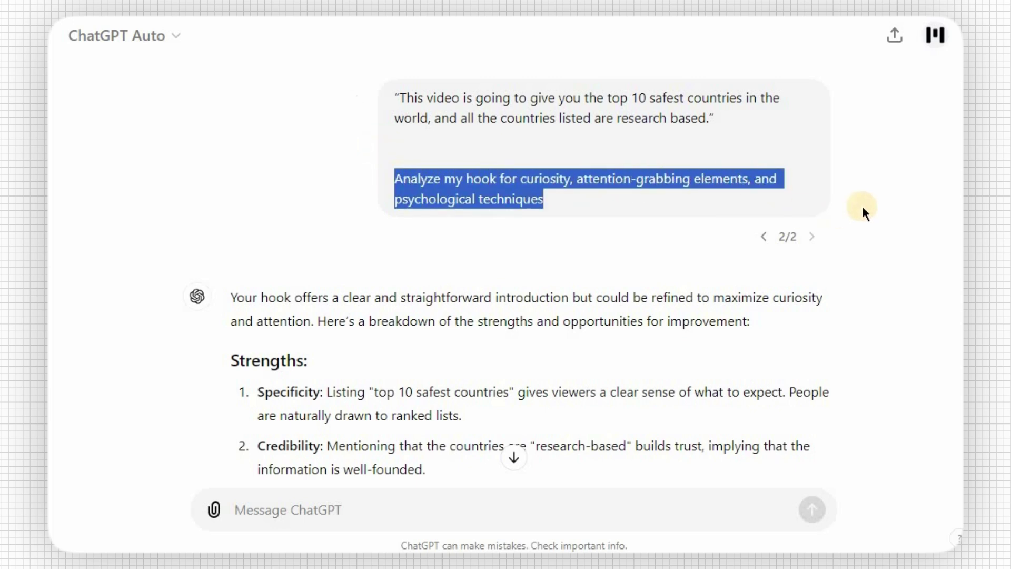
{"action": "scroll", "coordinate": [862, 204], "scroll_direction": "down", "scroll_amount": 3}
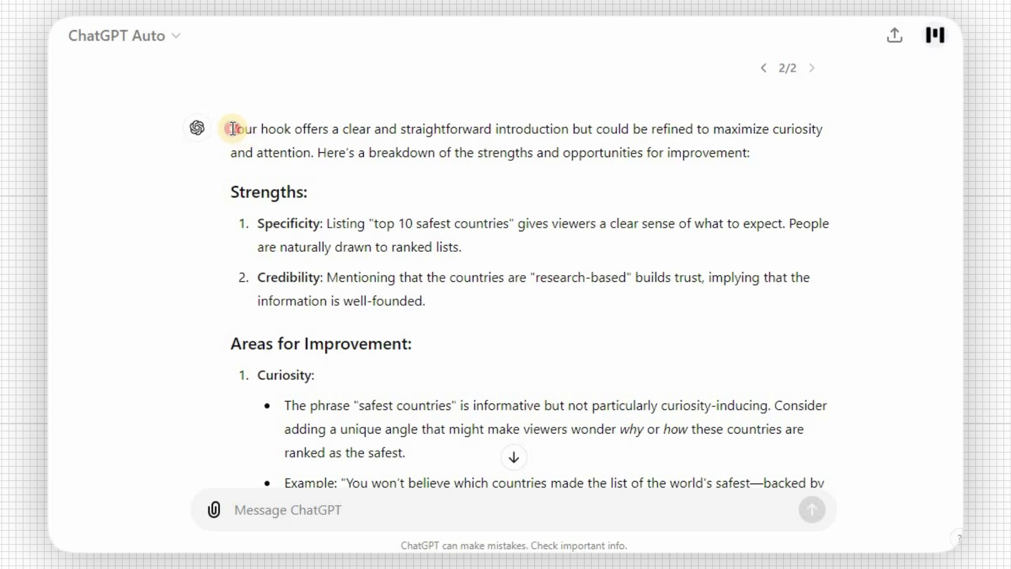
{"action": "left_click_drag", "start_coordinate": [232, 129], "coordinate": [747, 154]}
{"action": "left_click", "coordinate": [234, 219]}
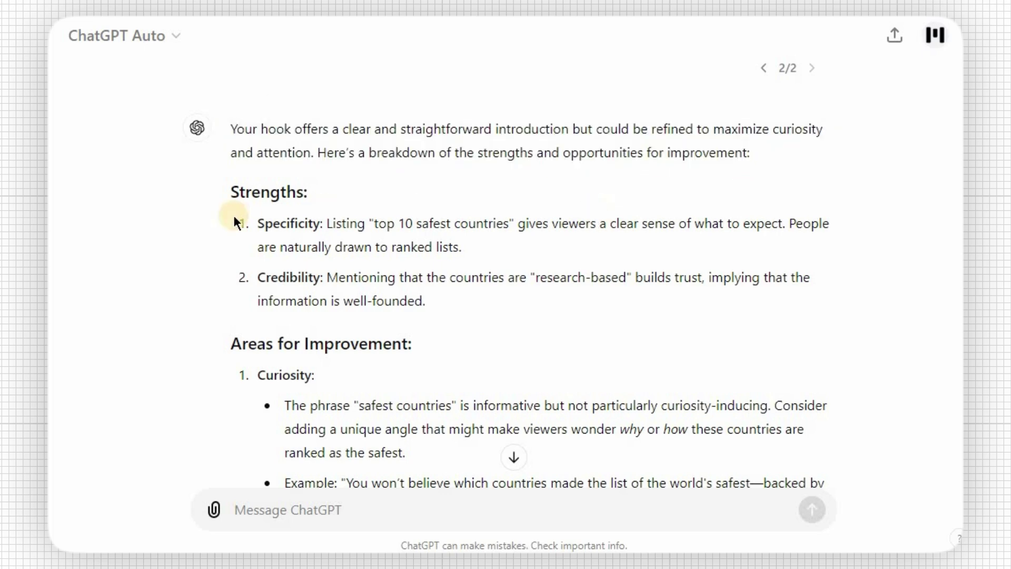
{"action": "left_click_drag", "start_coordinate": [233, 191], "coordinate": [433, 303]}
{"action": "scroll", "coordinate": [425, 289], "scroll_direction": "down", "scroll_amount": 5}
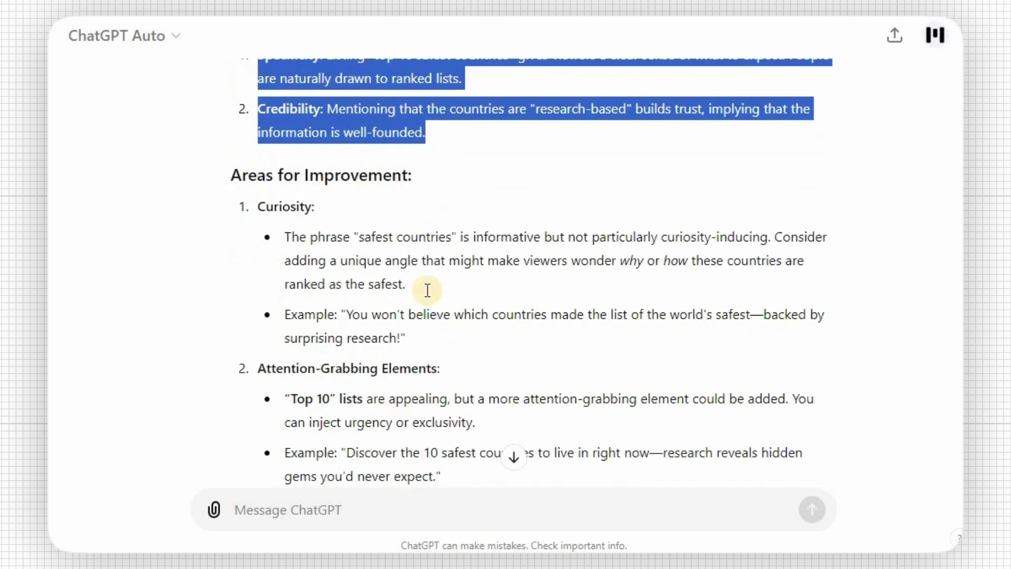
{"action": "left_click", "coordinate": [243, 90]}
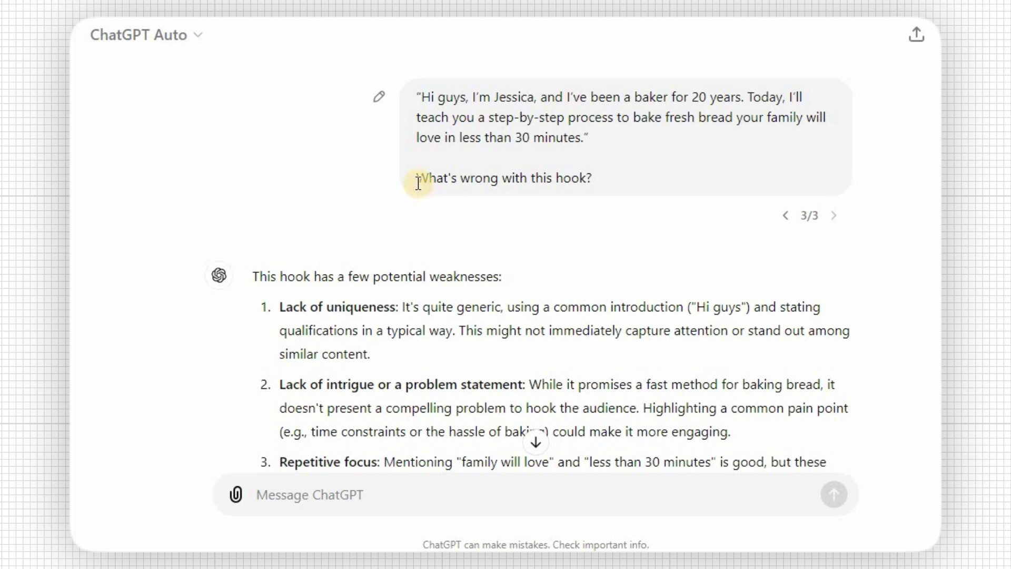
In the bread-baking chat, highlight the question "What's wrong with this hook?" and the first three listed weaknesses while reading
{"action": "left_click_drag", "start_coordinate": [416, 179], "coordinate": [593, 179]}
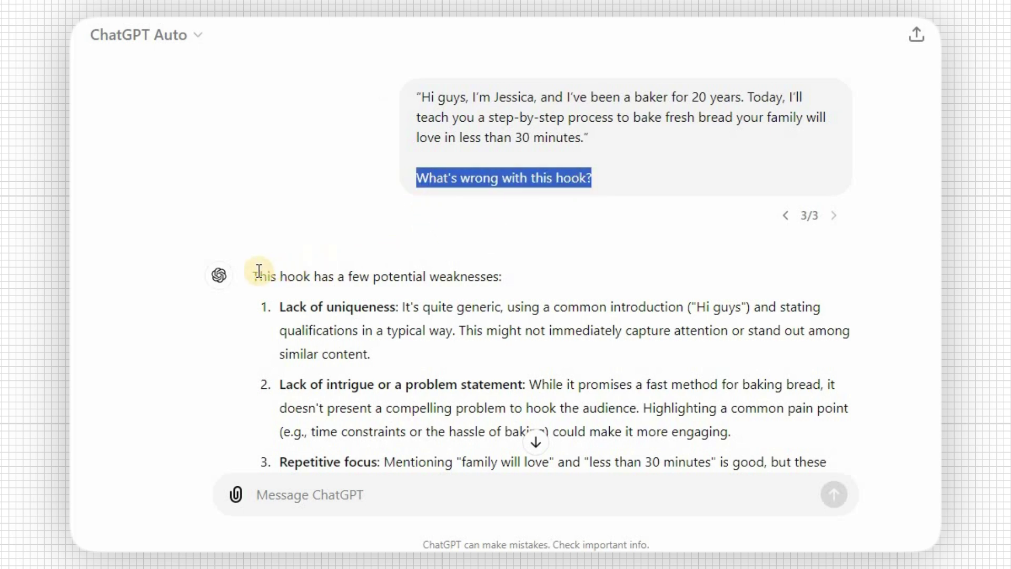
{"action": "left_click_drag", "start_coordinate": [255, 273], "coordinate": [376, 355]}
{"action": "scroll", "coordinate": [376, 352], "scroll_direction": "down", "scroll_amount": 3}
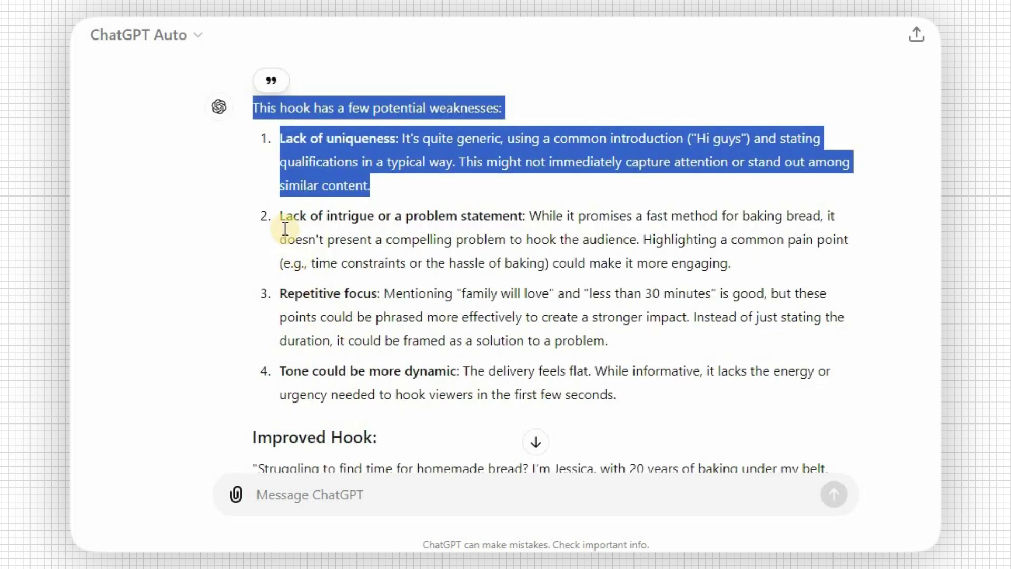
{"action": "left_click_drag", "start_coordinate": [279, 214], "coordinate": [650, 266]}
{"action": "scroll", "coordinate": [304, 158], "scroll_direction": "down", "scroll_amount": 3}
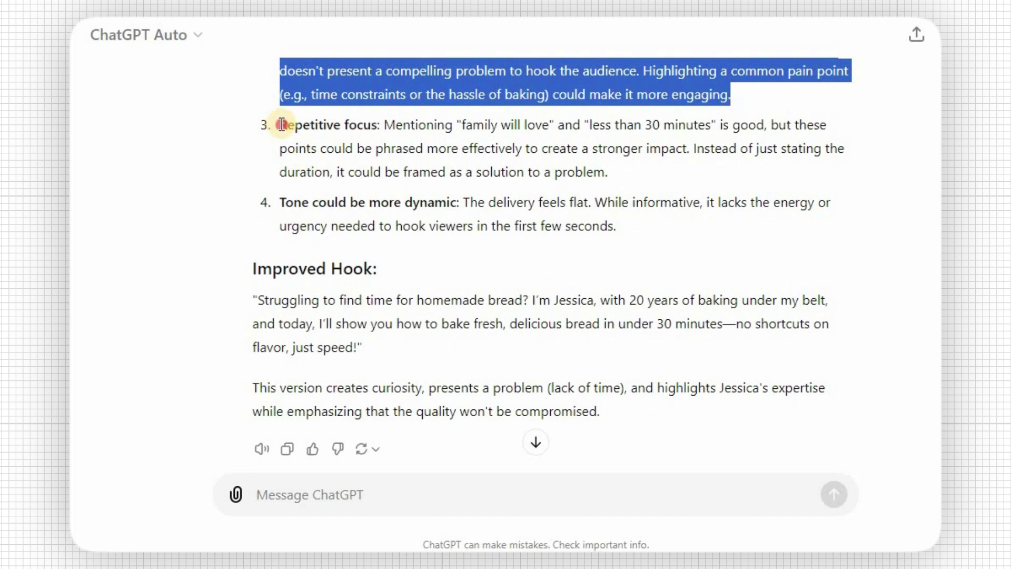
{"action": "left_click_drag", "start_coordinate": [282, 124], "coordinate": [581, 185]}
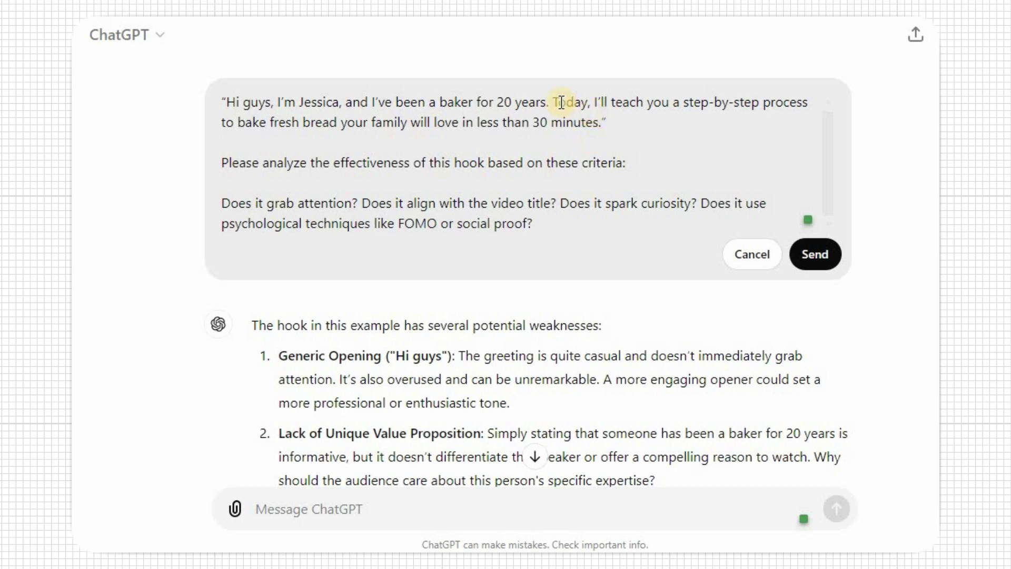
Highlight the edited prompt's criteria on attention, title alignment, curiosity and psychological techniques, and submit the bread-baking hook for analysis
{"action": "left_click_drag", "start_coordinate": [222, 163], "coordinate": [537, 231]}
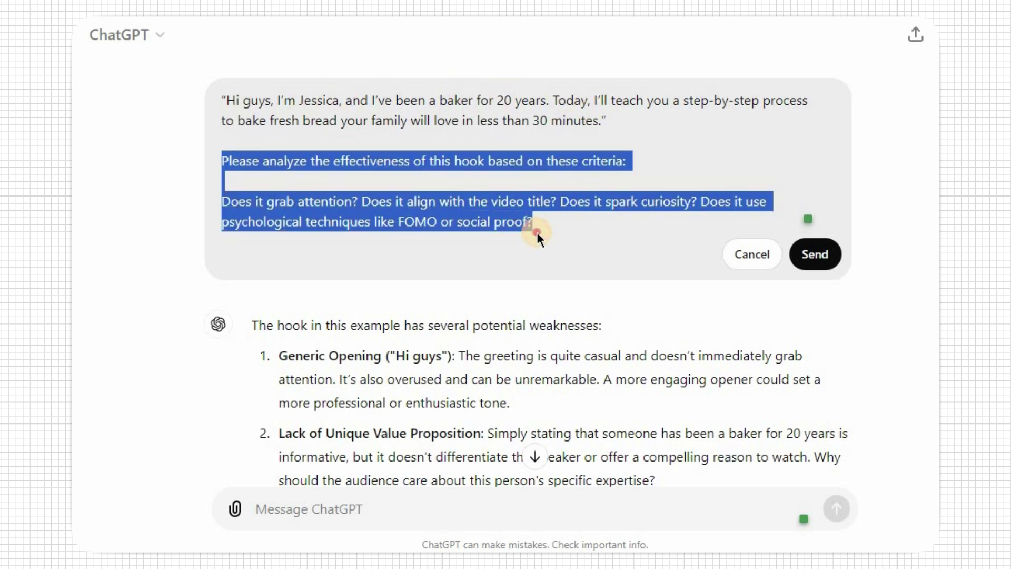
{"action": "left_click", "coordinate": [815, 253]}
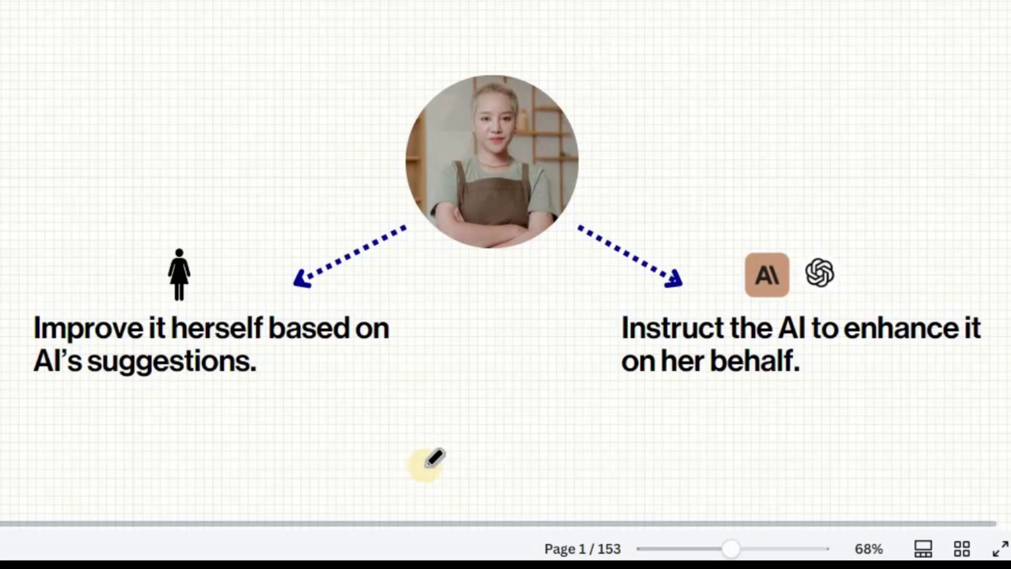
On the options slide, handwrite "2" in red and circle both the self-improvement option and the AI-enhancement option
{"action": "left_click_drag", "start_coordinate": [440, 436], "coordinate": [453, 410]}
{"action": "left_click_drag", "start_coordinate": [445, 482], "coordinate": [514, 475]}
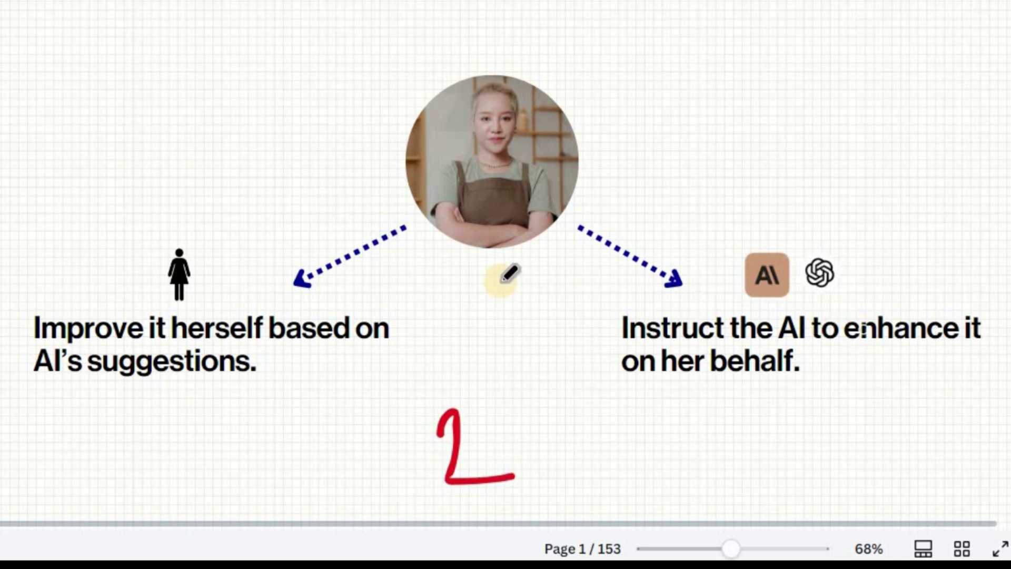
{"action": "mouse_move", "coordinate": [291, 257]}
{"action": "left_mouse_down"}
{"action": "mouse_move", "coordinate": [118, 201]}
{"action": "mouse_move", "coordinate": [21, 278]}
{"action": "mouse_move", "coordinate": [8, 315]}
{"action": "left_mouse_up"}
{"action": "mouse_move", "coordinate": [16, 390]}
{"action": "left_mouse_down"}
{"action": "mouse_move", "coordinate": [301, 439]}
{"action": "mouse_move", "coordinate": [403, 337]}
{"action": "mouse_move", "coordinate": [284, 228]}
{"action": "left_mouse_up"}
{"action": "mouse_move", "coordinate": [903, 246]}
{"action": "left_mouse_down"}
{"action": "mouse_move", "coordinate": [799, 216]}
{"action": "mouse_move", "coordinate": [631, 275]}
{"action": "mouse_move", "coordinate": [612, 307]}
{"action": "left_mouse_up"}
{"action": "mouse_move", "coordinate": [621, 388]}
{"action": "left_mouse_down"}
{"action": "mouse_move", "coordinate": [905, 418]}
{"action": "mouse_move", "coordinate": [1003, 342]}
{"action": "mouse_move", "coordinate": [903, 245]}
{"action": "left_mouse_up"}
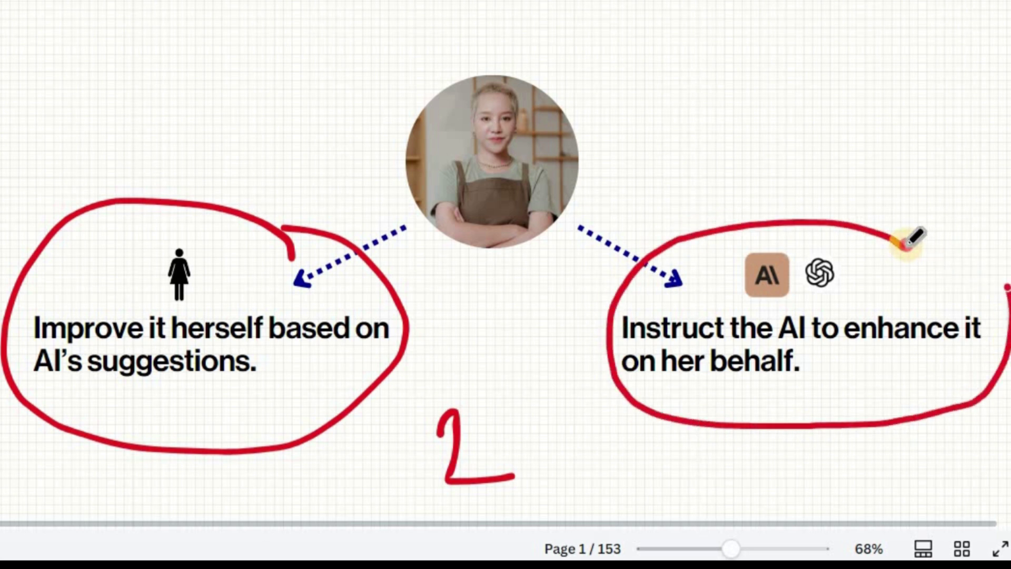
{"action": "left_click_drag", "start_coordinate": [787, 390], "coordinate": [906, 362]}
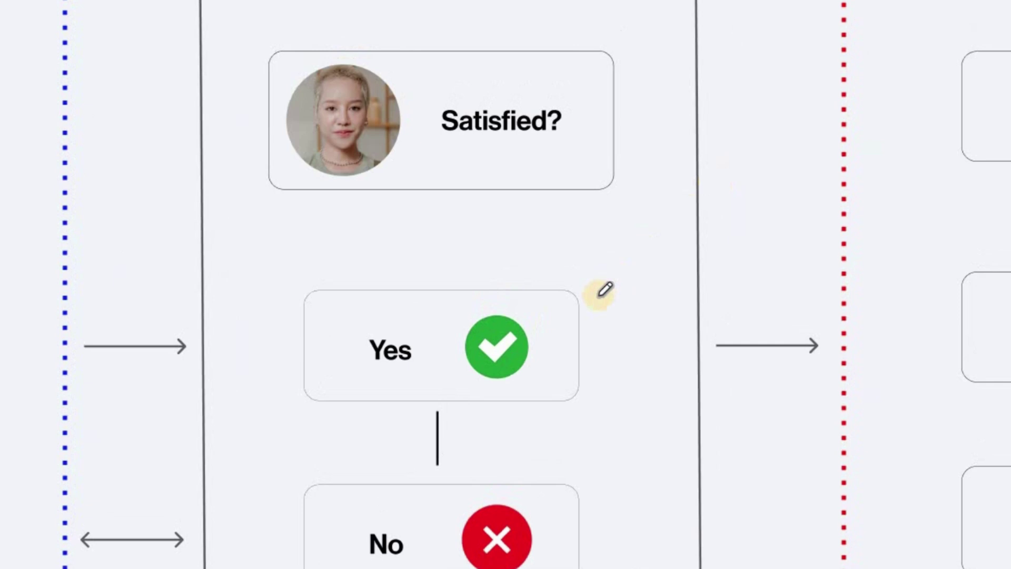
Circle the Yes box under "Satisfied?" in the flowchart and mark up the Chat GPT assistant column
{"action": "left_click_drag", "start_coordinate": [602, 296], "coordinate": [535, 244]}
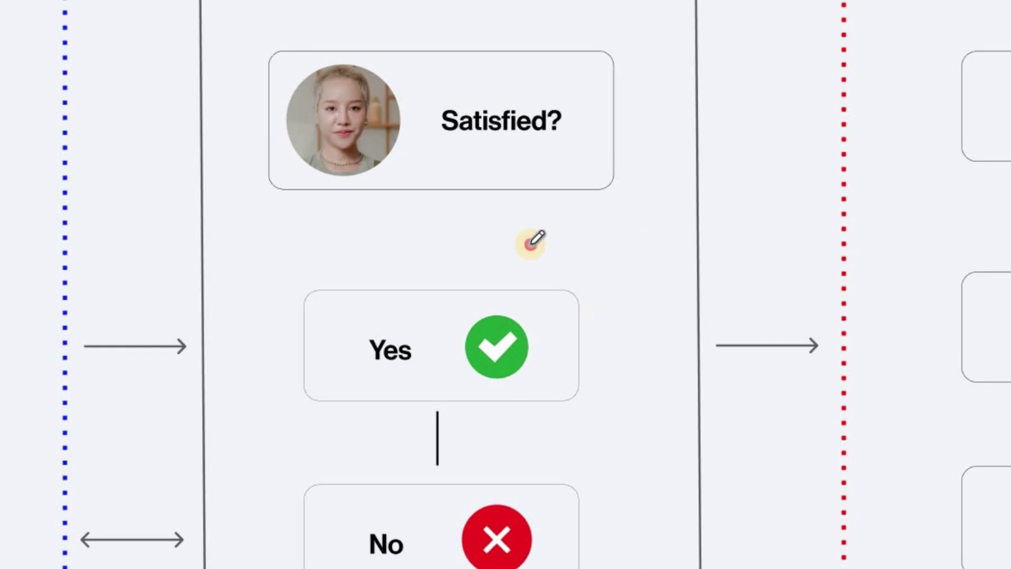
{"action": "mouse_move", "coordinate": [289, 308]}
{"action": "left_mouse_down"}
{"action": "mouse_move", "coordinate": [503, 449]}
{"action": "mouse_move", "coordinate": [605, 293]}
{"action": "left_mouse_up"}
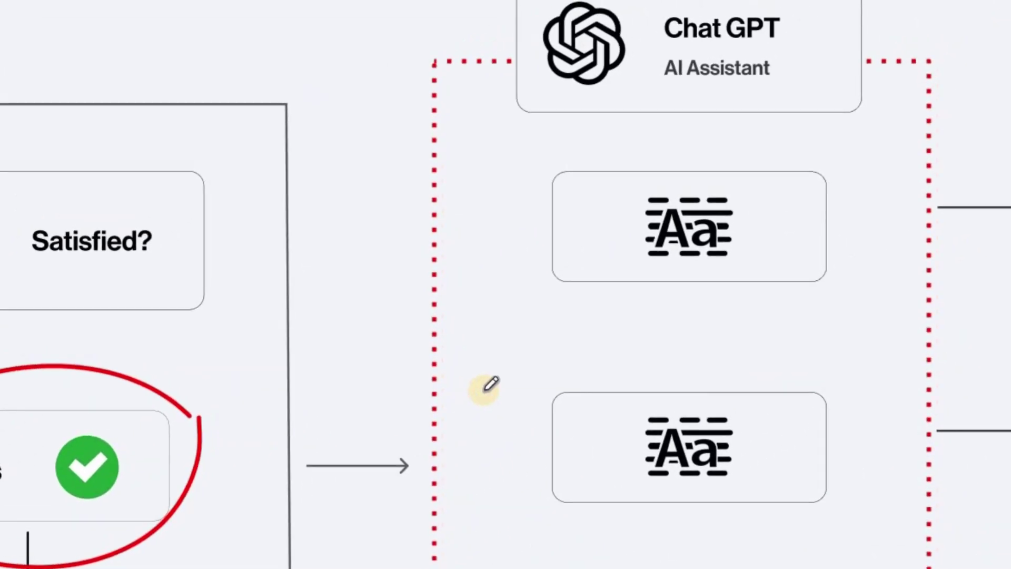
{"action": "mouse_move", "coordinate": [781, 356]}
{"action": "left_mouse_down"}
{"action": "mouse_move", "coordinate": [678, 323]}
{"action": "mouse_move", "coordinate": [553, 506]}
{"action": "mouse_move", "coordinate": [846, 458]}
{"action": "mouse_move", "coordinate": [761, 347]}
{"action": "left_mouse_up"}
{"action": "mouse_move", "coordinate": [412, 445]}
{"action": "left_mouse_down"}
{"action": "mouse_move", "coordinate": [427, 445]}
{"action": "mouse_move", "coordinate": [439, 474]}
{"action": "left_mouse_up"}
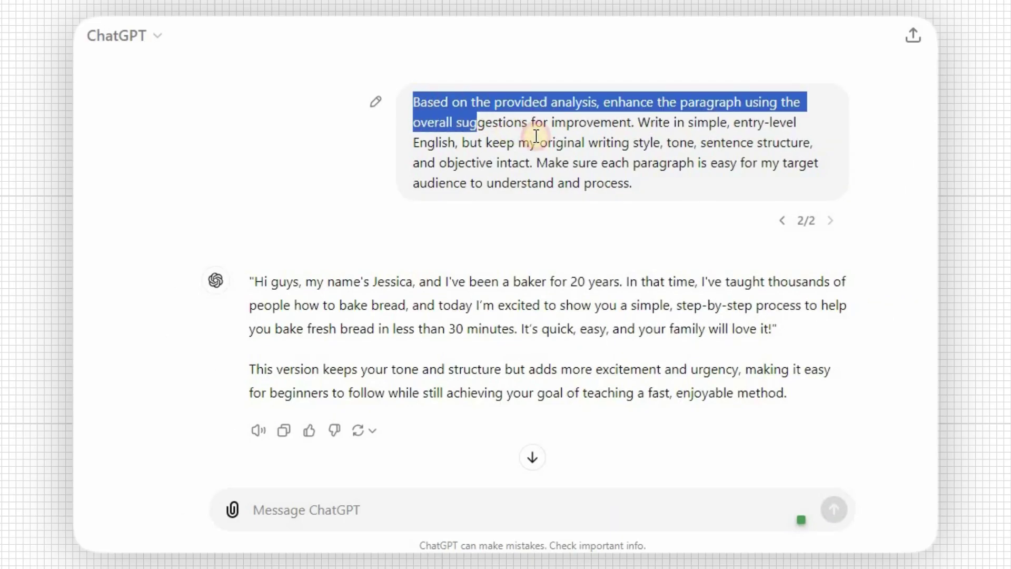
In ChatGPT, highlight the paragraph enhancement prompt and then the rewritten bread-baking hook in the reply while reading
{"action": "left_click_drag", "start_coordinate": [533, 135], "coordinate": [628, 178]}
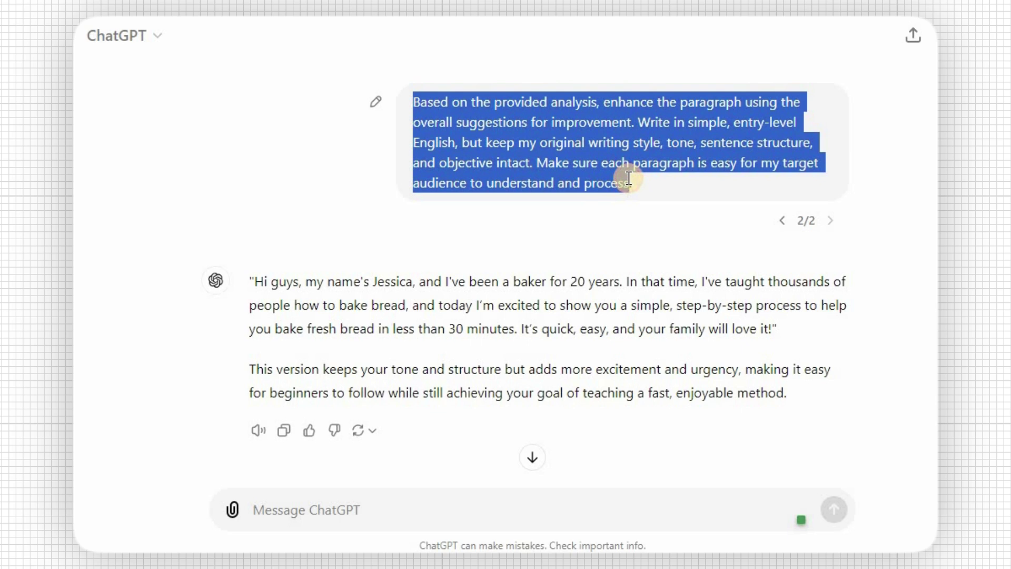
{"action": "left_click", "coordinate": [507, 279]}
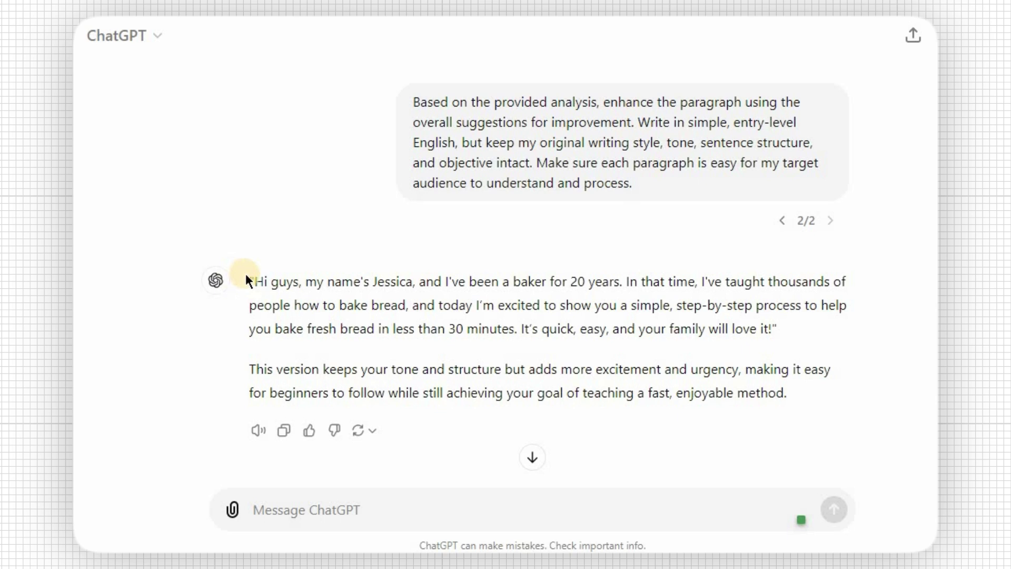
{"action": "left_click_drag", "start_coordinate": [246, 278], "coordinate": [285, 282]}
{"action": "left_click_drag", "start_coordinate": [396, 310], "coordinate": [779, 334]}
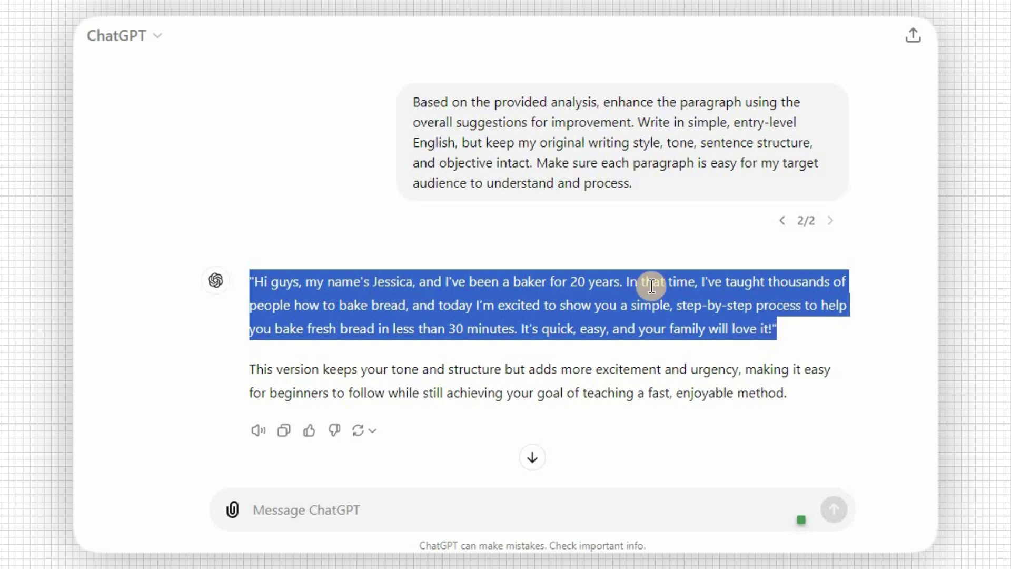